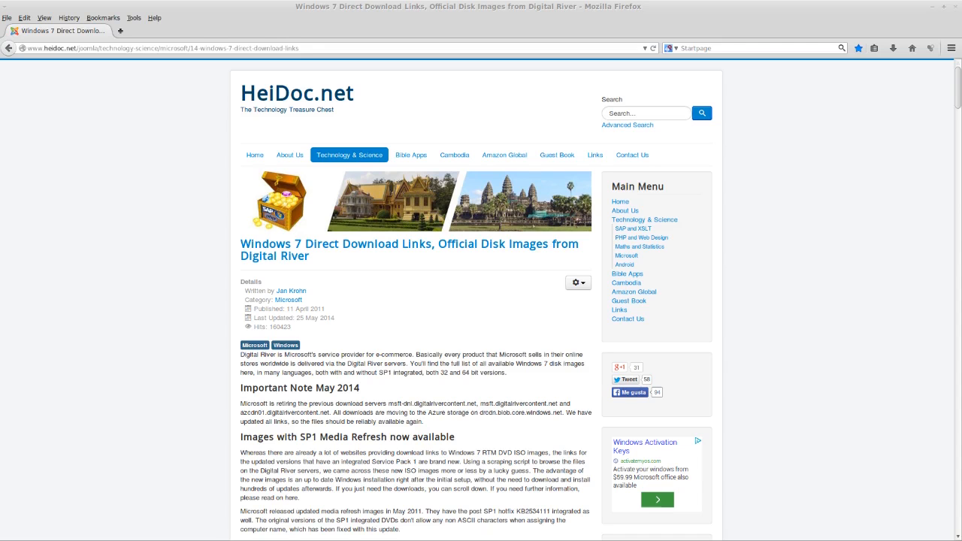
Look through the Windows 7 direct download page down to the table of DVD image links.
left_click(959, 369)
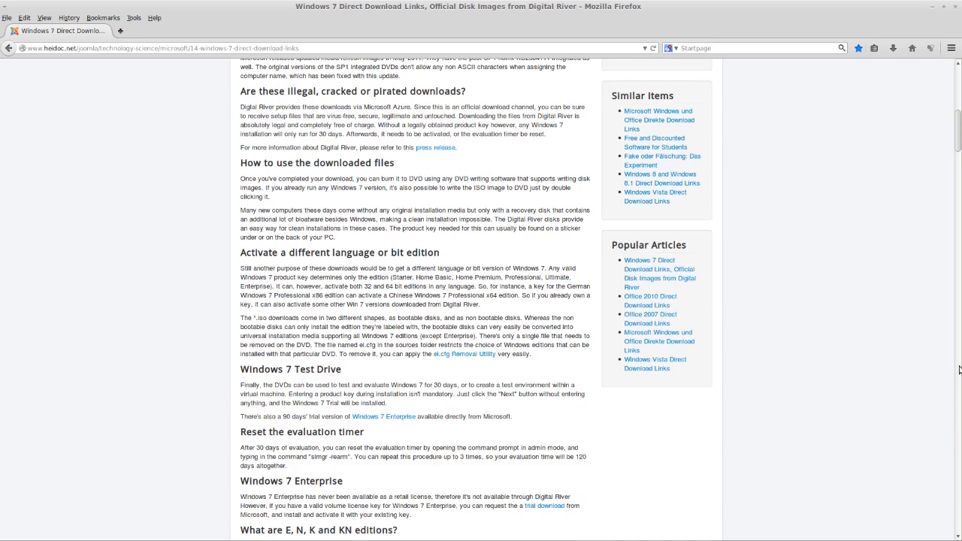
left_click(959, 369)
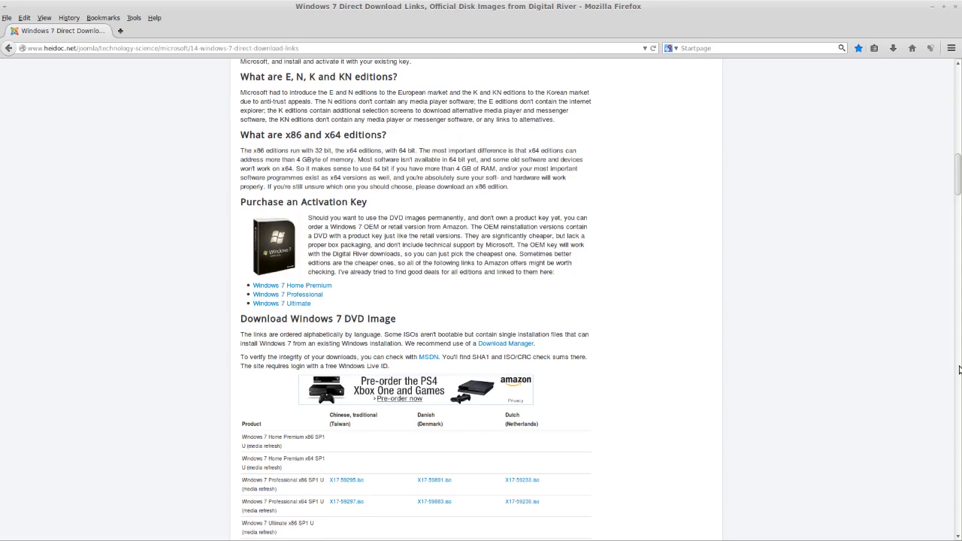
left_click(959, 369)
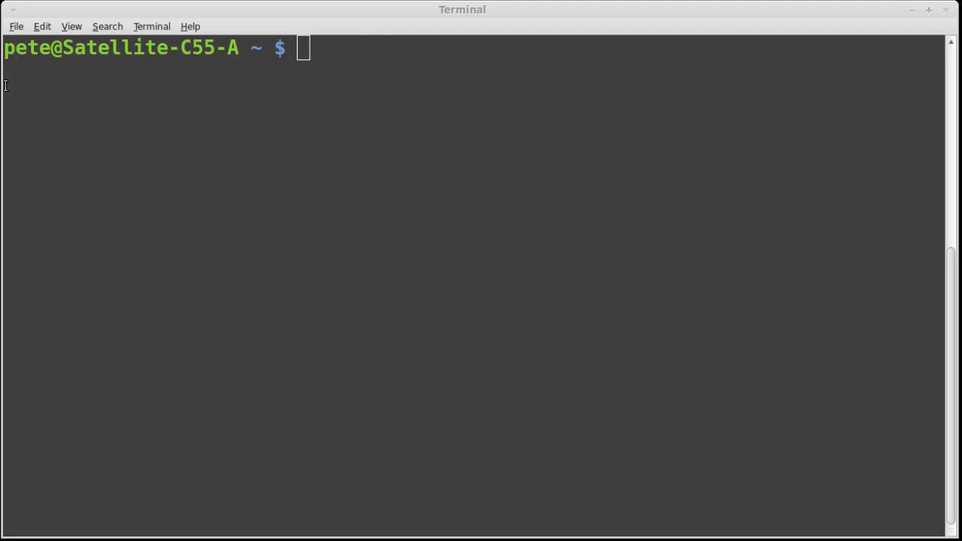
Switch to Terminal and install VirtualBox 4.3 with the command sudo apt-get install virtualbox-4.3.
left_click(361, 13)
left_click(851, 23)
type("s")
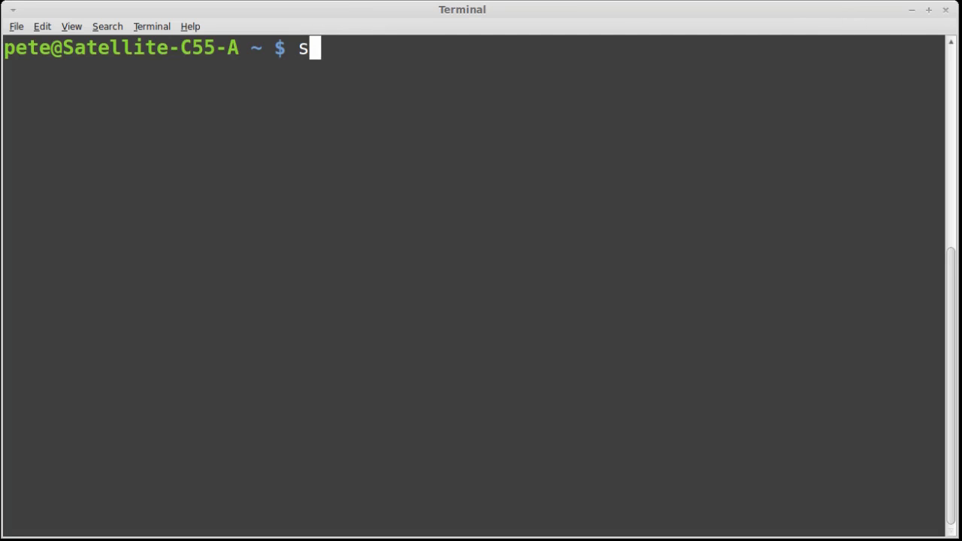
type("udo ")
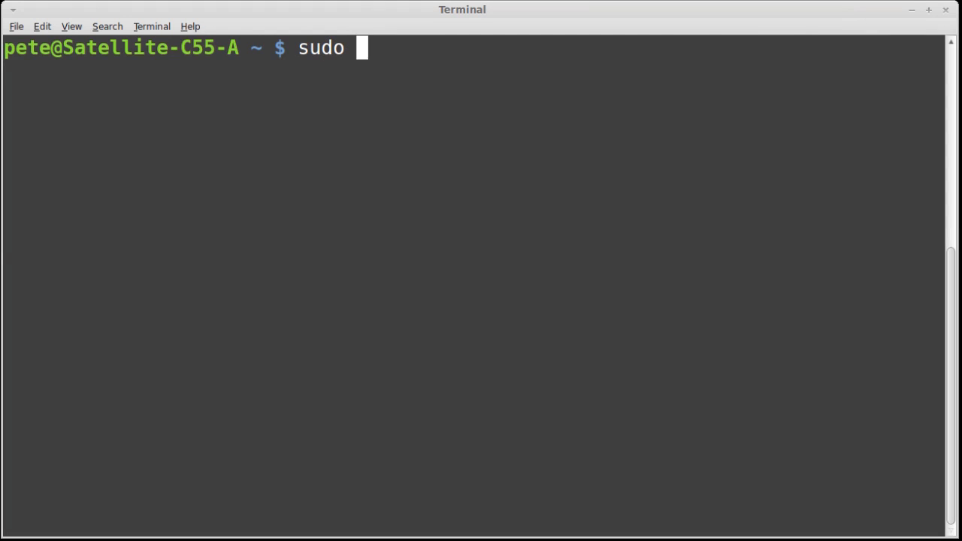
type("apt-get instal")
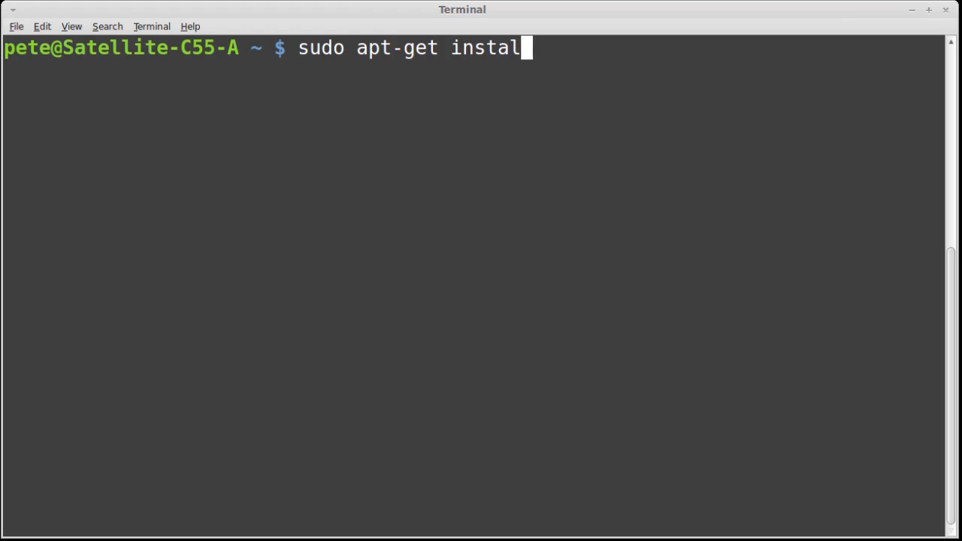
type("l virtual")
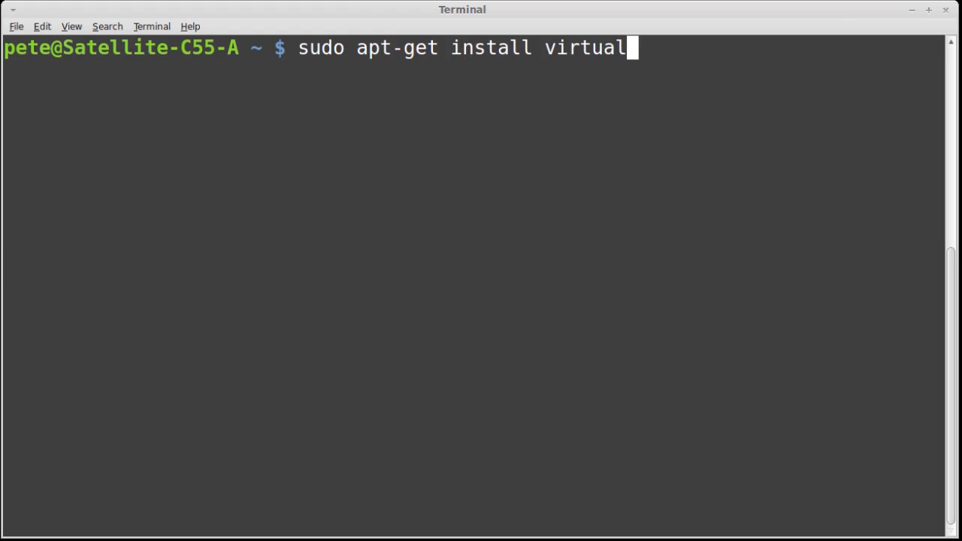
type("box-")
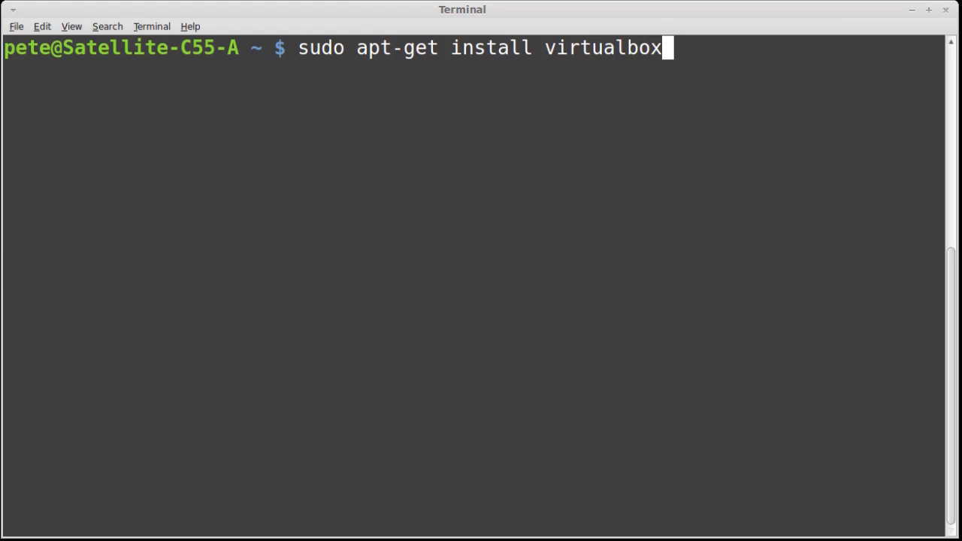
type("4.3")
key("Return")
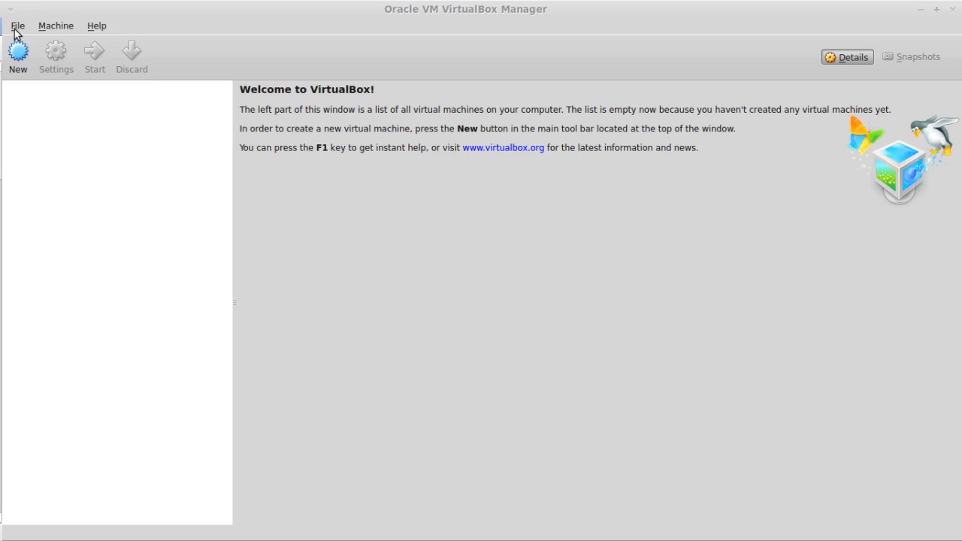
Start creating a virtual machine named win7_pro_64, with type Microsoft Windows and version Windows 7 (64 bit).
left_click(18, 56)
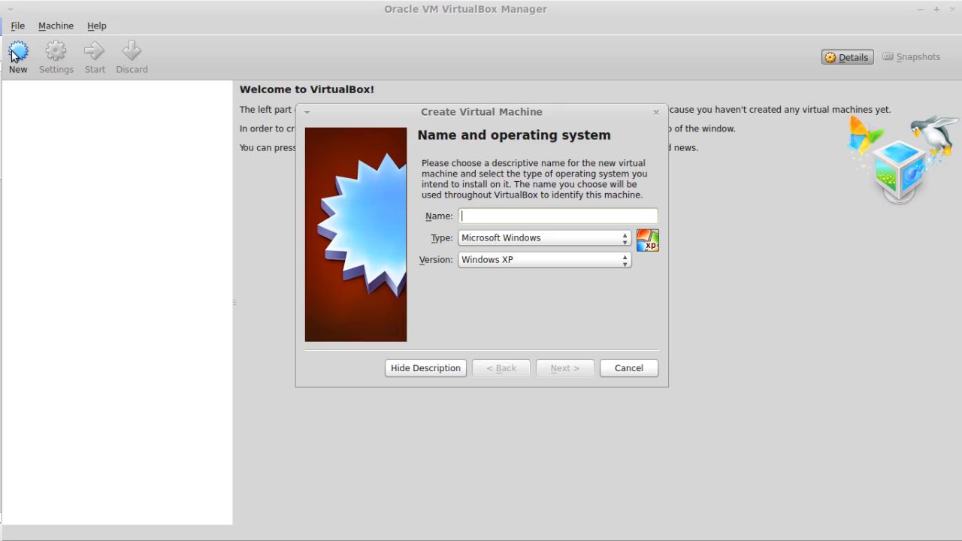
type("wi")
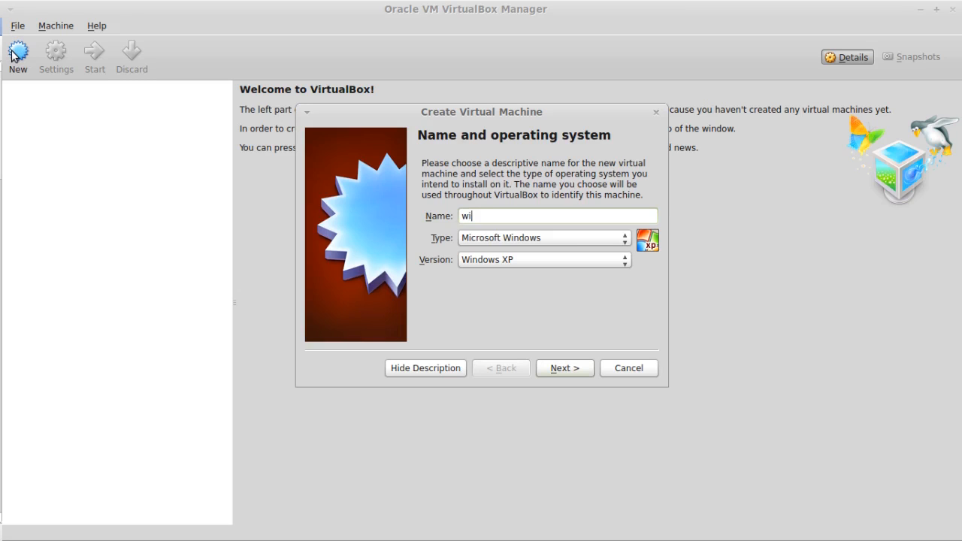
type("n7_pro_64")
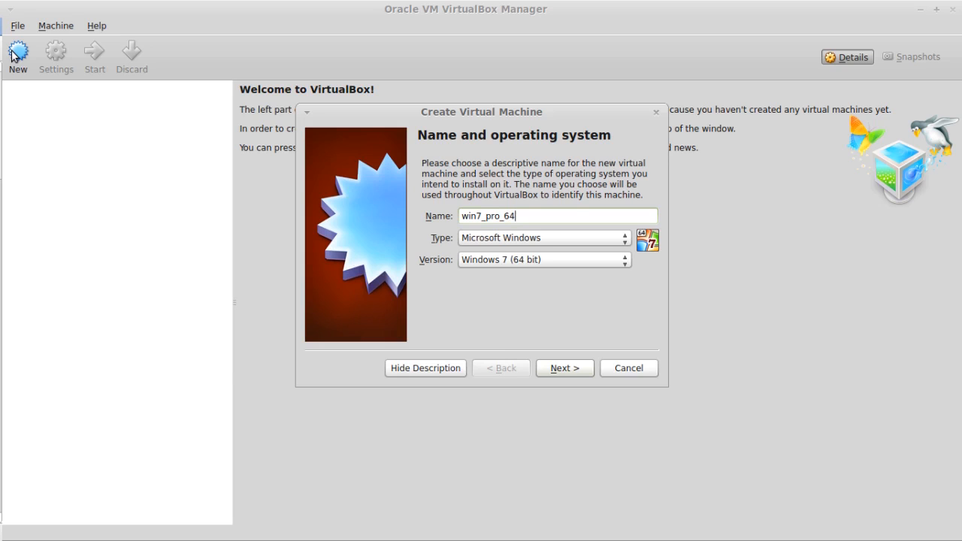
key("Return")
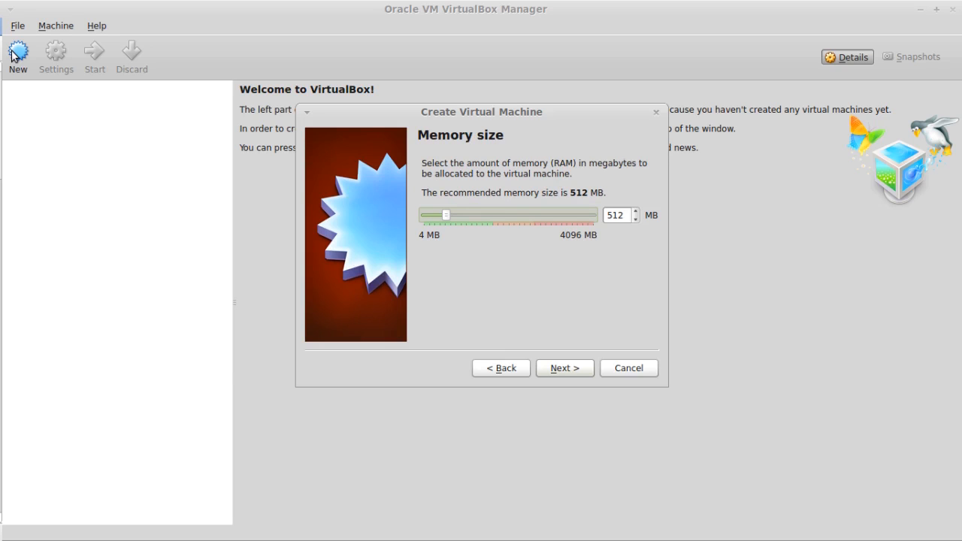
Allocate 2048 MB of memory to the new virtual machine and proceed to its hard drive options.
double_click(621, 216)
type("20")
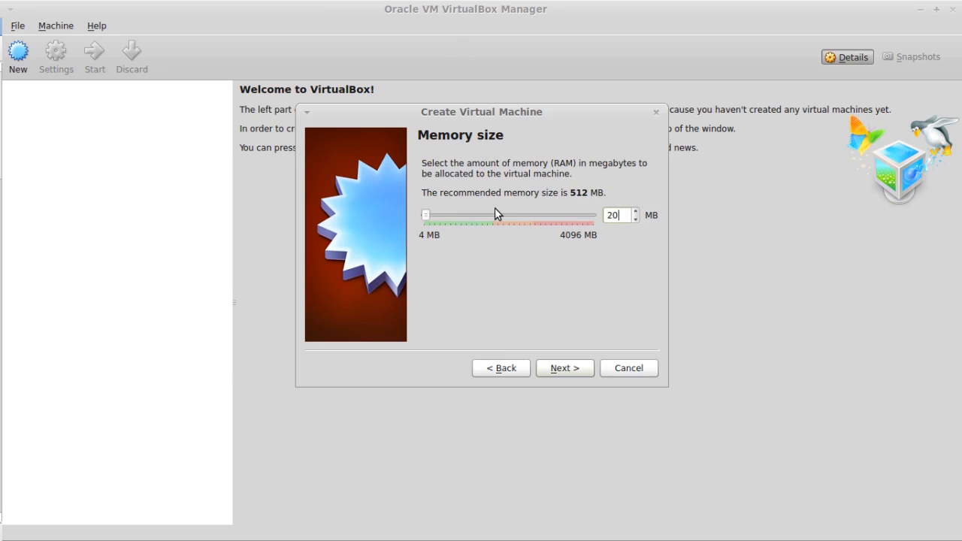
type("48")
left_click(549, 369)
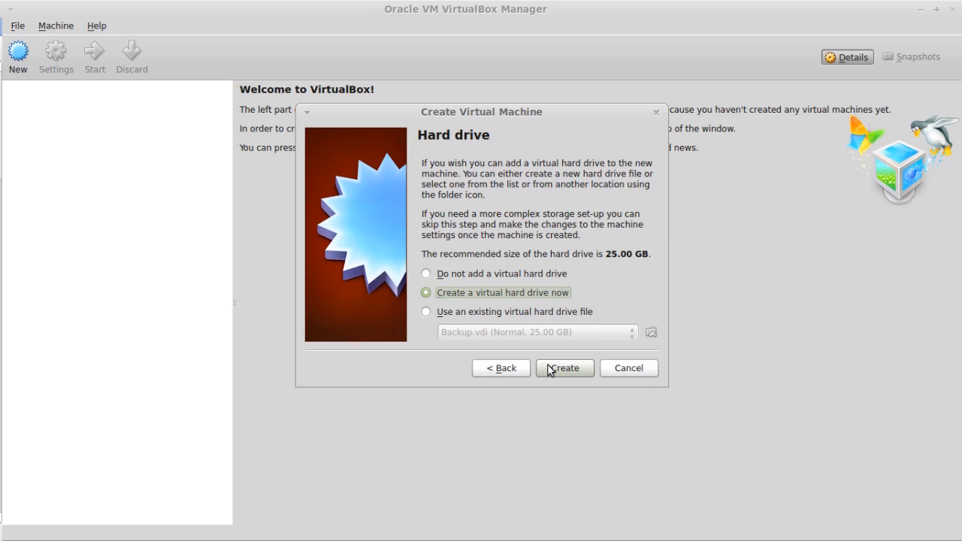
Create the machine's virtual hard drive as a dynamically allocated 25.00 GB file named win7_pro_64.
left_click(549, 369)
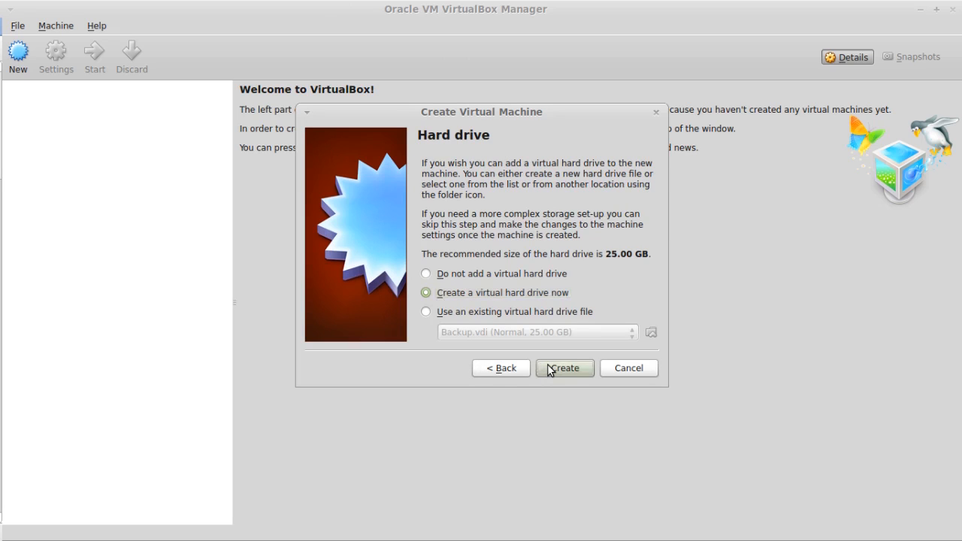
left_click(582, 415)
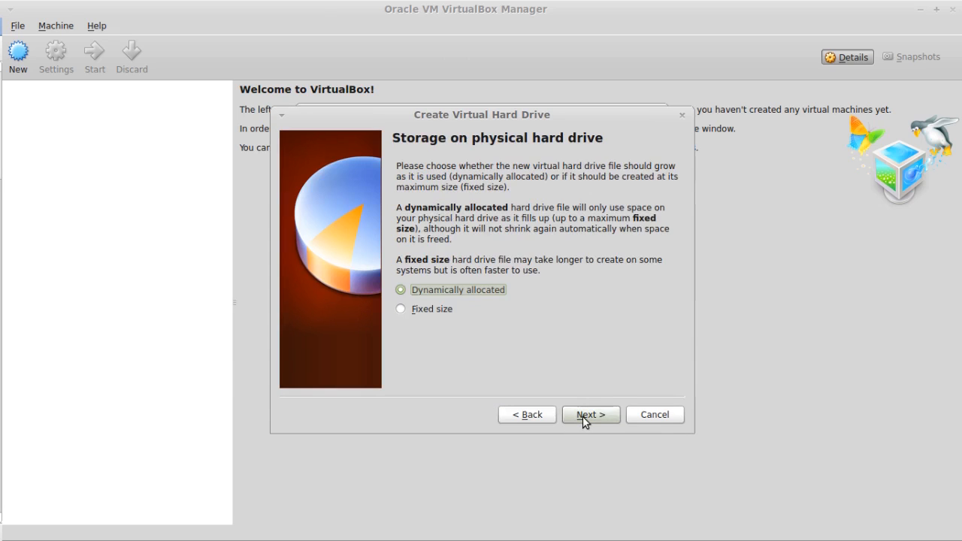
left_click(582, 416)
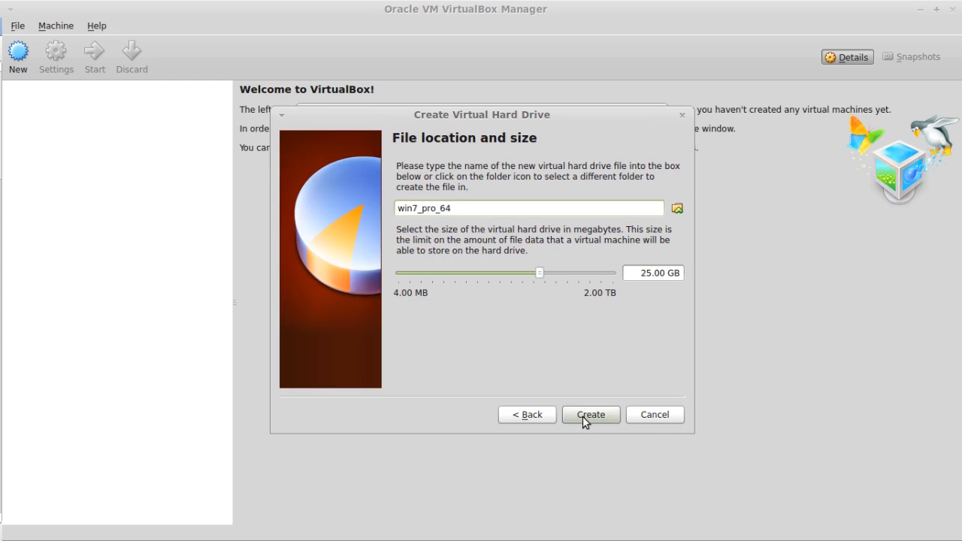
left_click(590, 415)
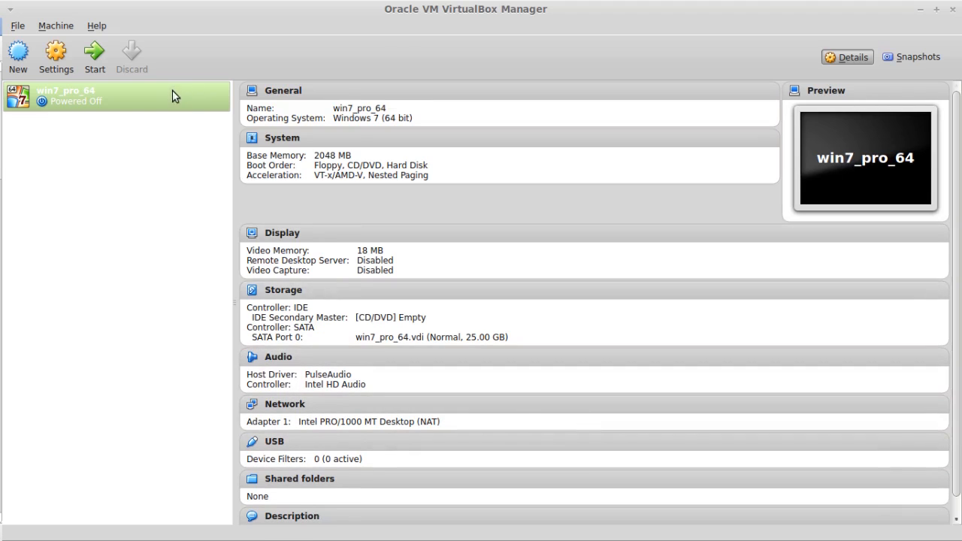
In win7_pro_64's storage settings, add a new dynamically allocated 25.00 GB VDI hard disk named Backup to the SATA controller.
right_click(170, 97)
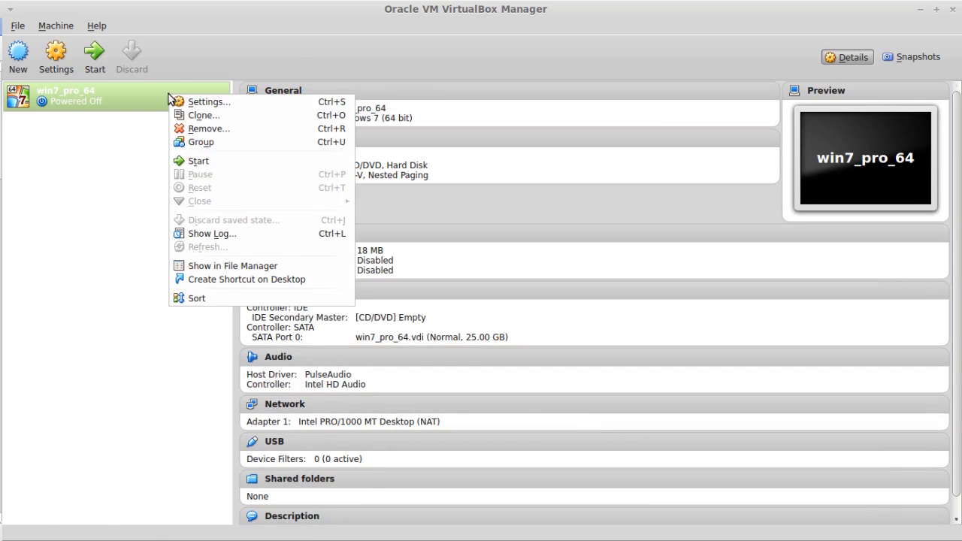
left_click(178, 100)
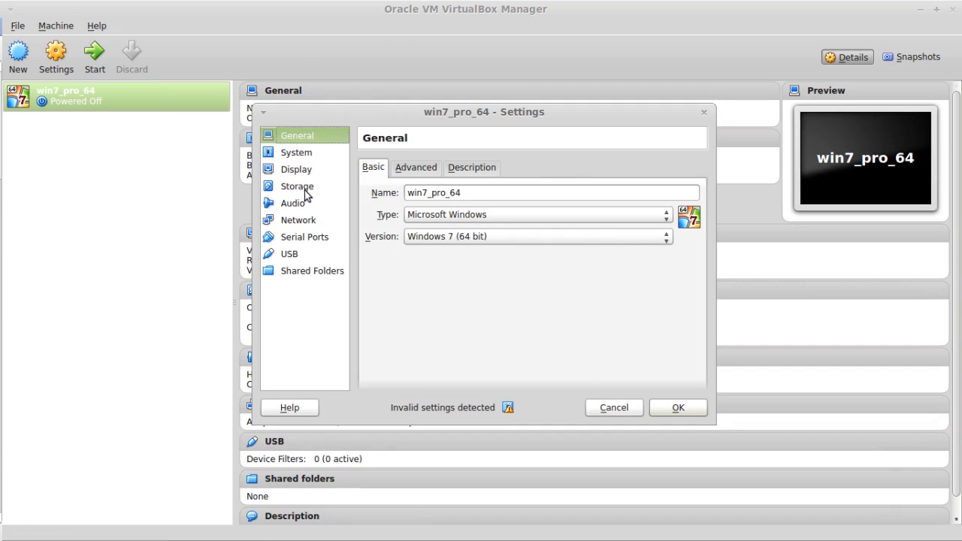
left_click(303, 192)
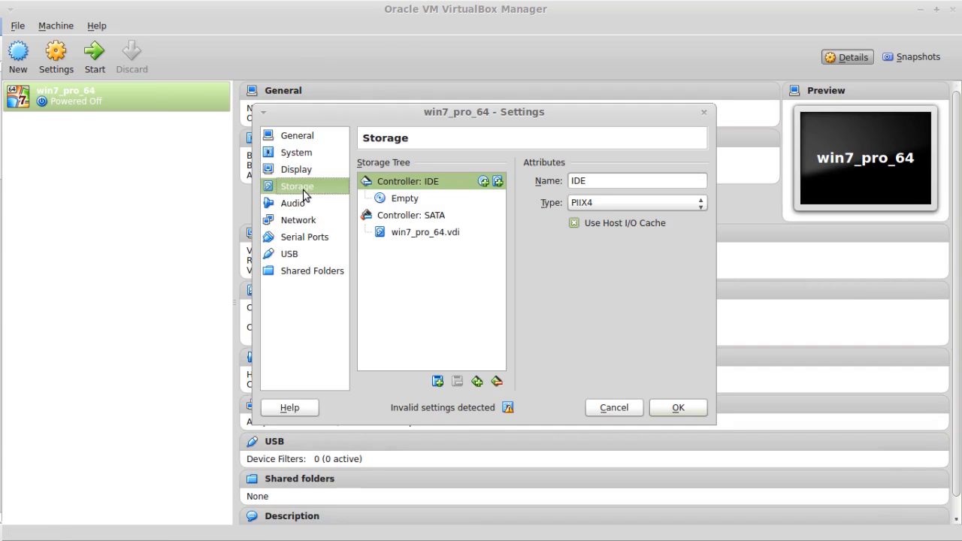
left_click(425, 216)
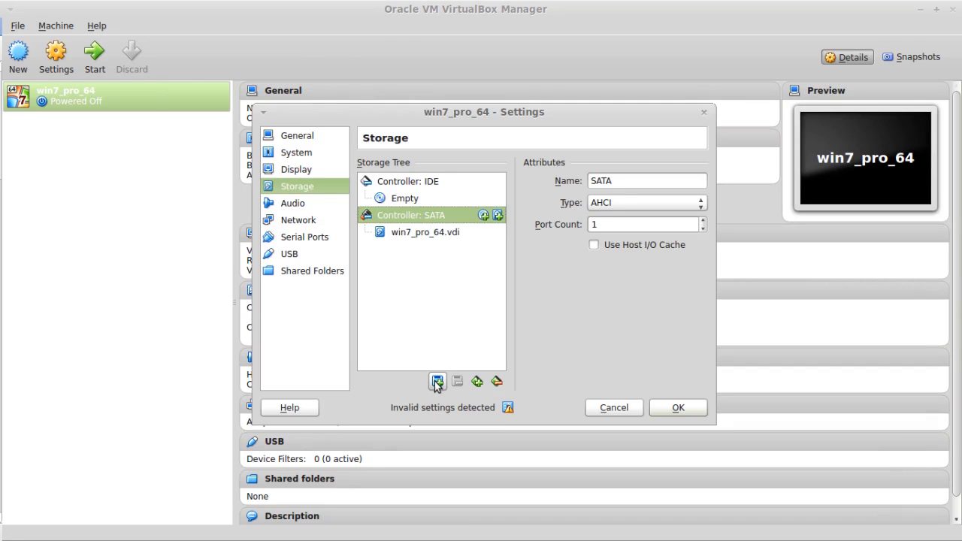
left_click(437, 385)
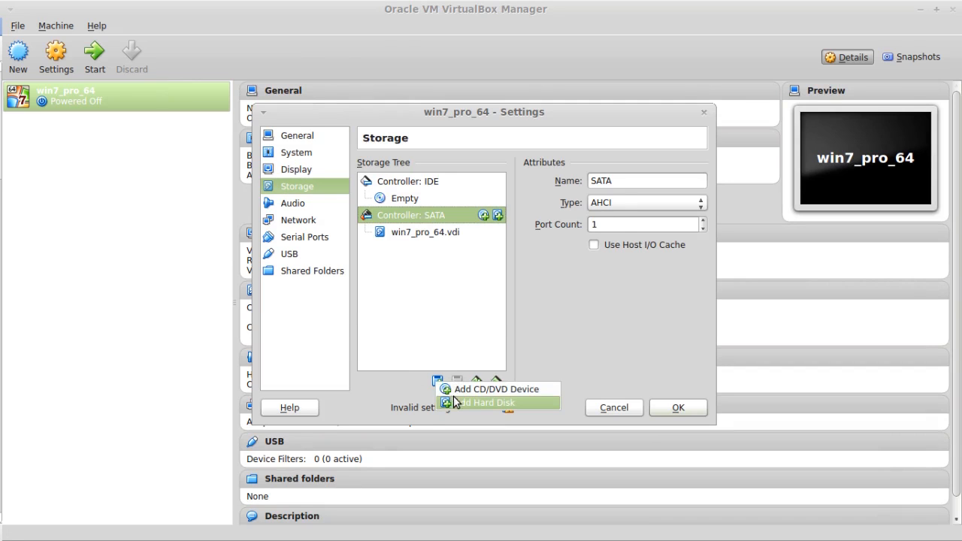
left_click(453, 400)
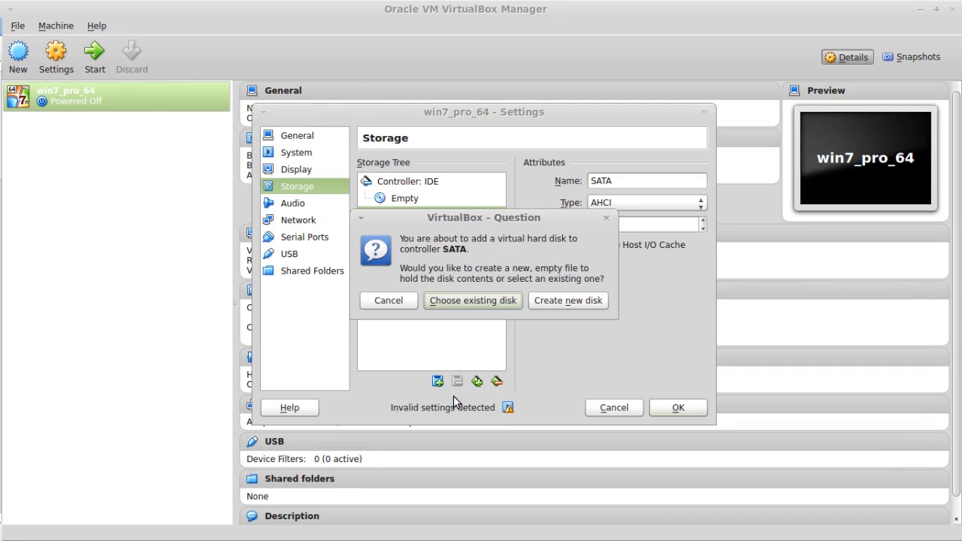
left_click(542, 301)
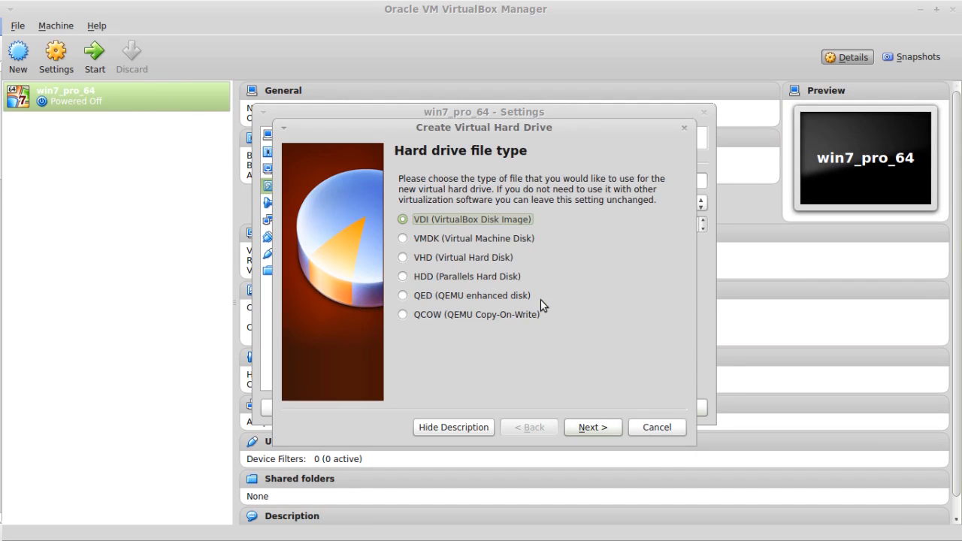
left_click(608, 428)
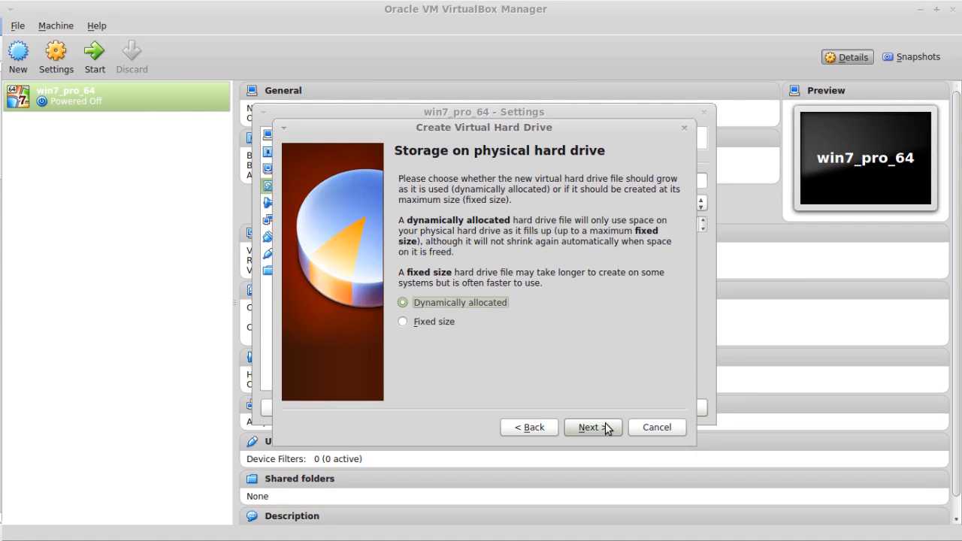
left_click(607, 428)
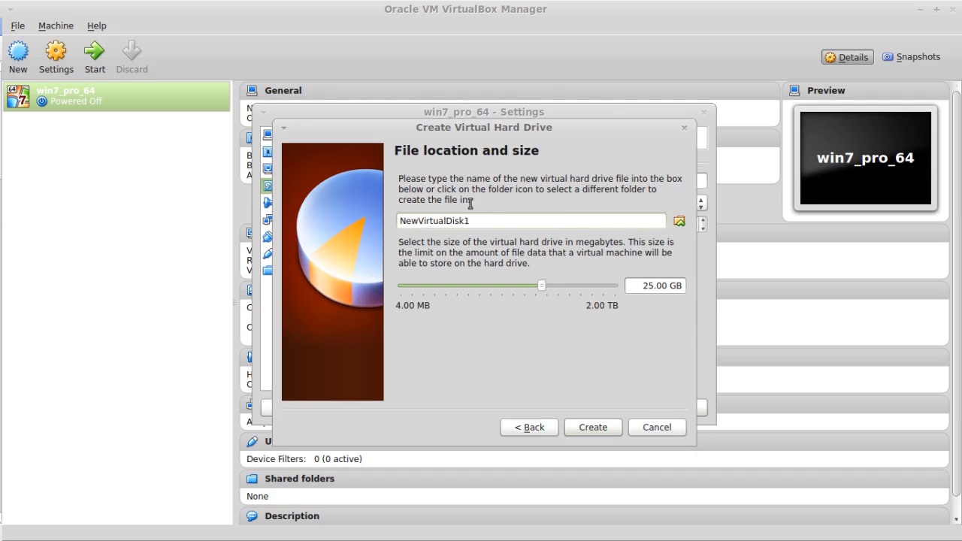
left_click_drag(477, 218, 212, 203)
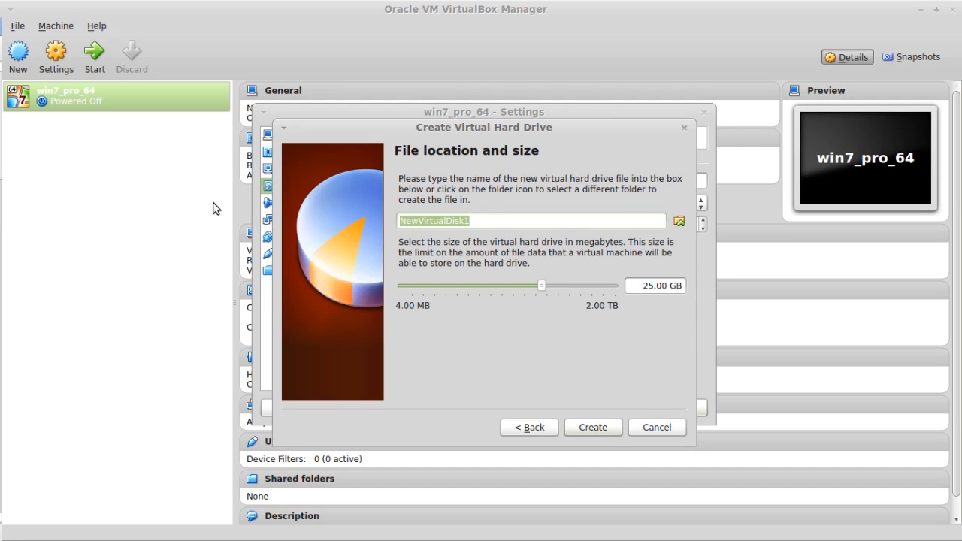
type("Backup")
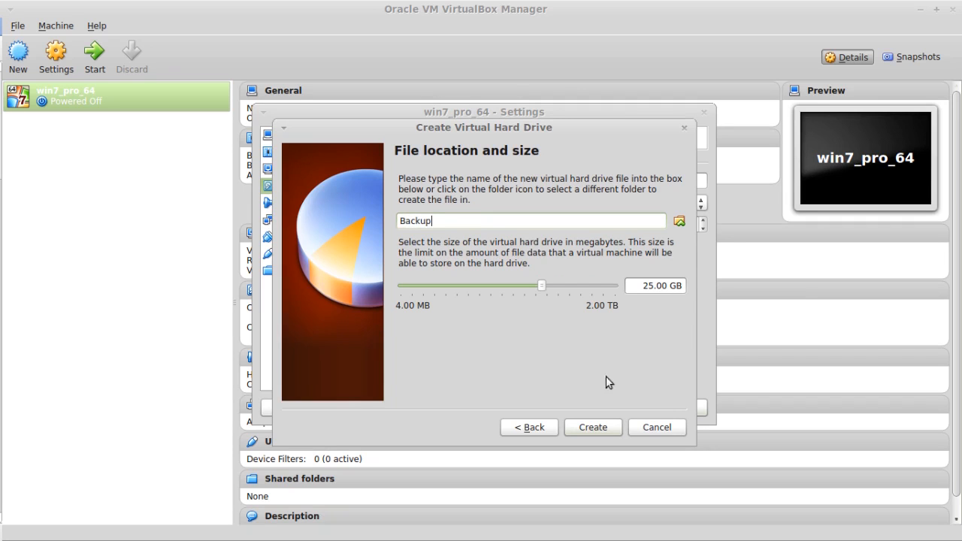
left_click(591, 422)
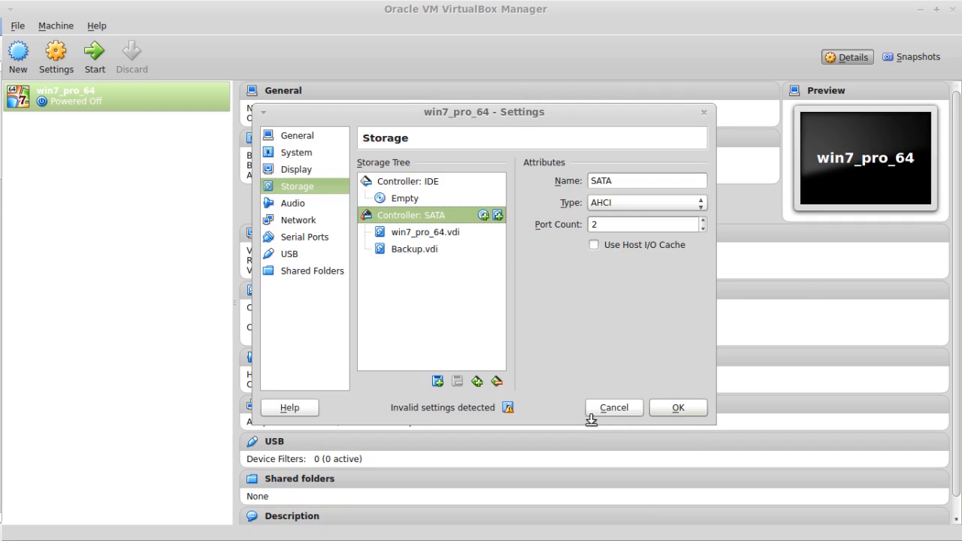
Load the Win7wSP1Downloadamd64.iso image from the Downloads folder into the empty CD/DVD drive on the IDE controller.
left_click(423, 200)
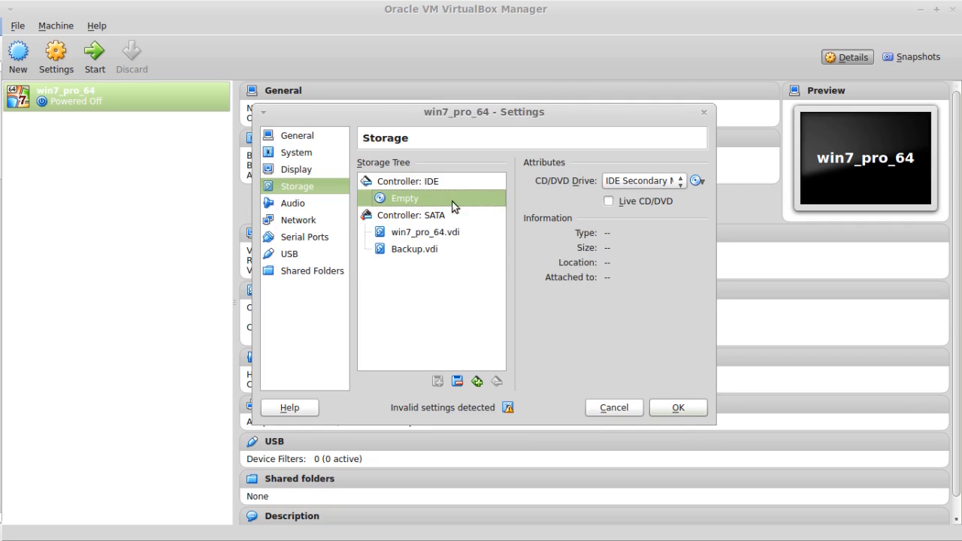
left_click(699, 183)
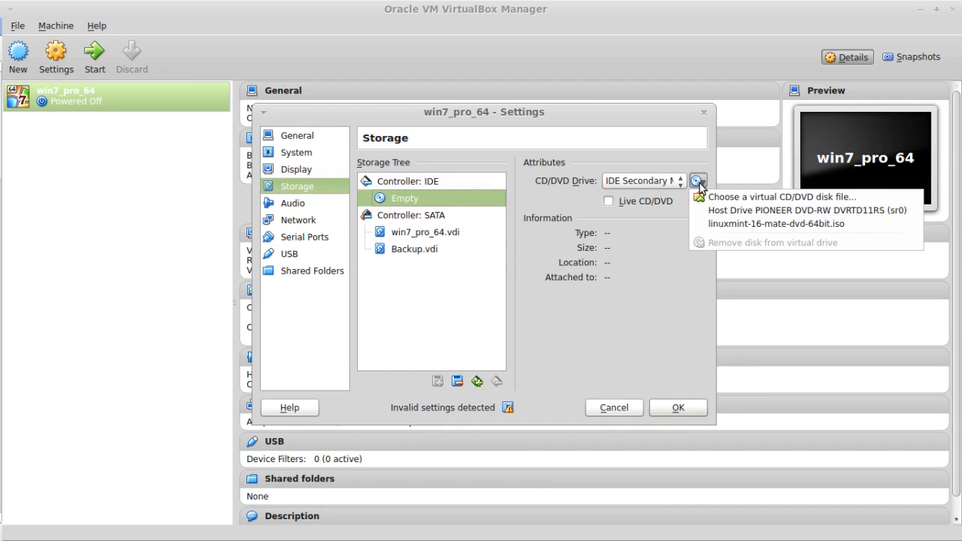
left_click(710, 195)
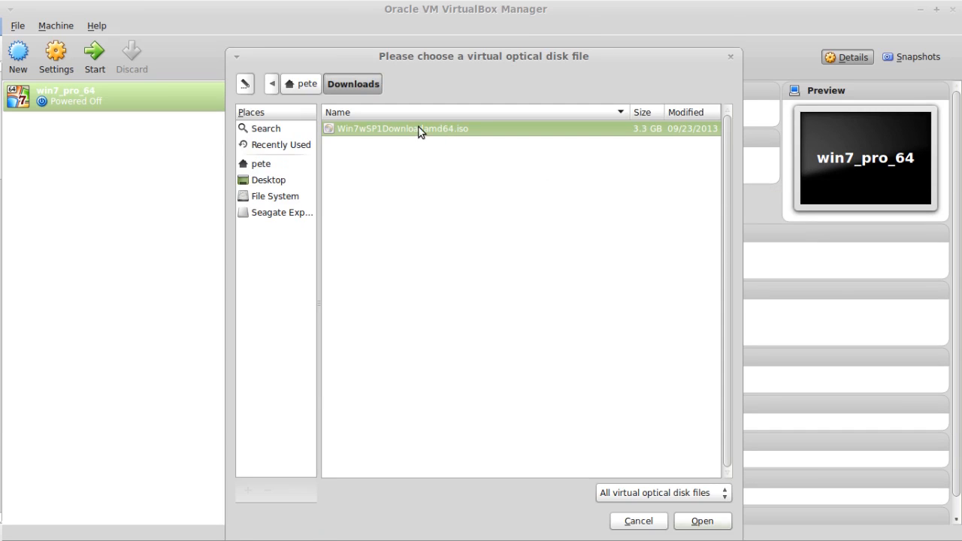
double_click(420, 131)
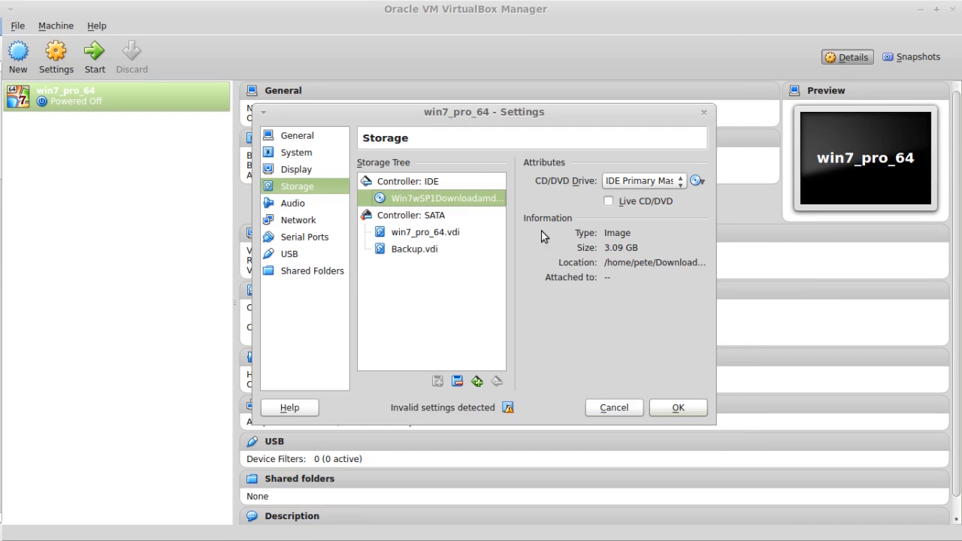
Save the storage settings, then start win7_pro_64 and accept English, English (United States) format and the US keyboard for the Windows installation.
left_click(675, 408)
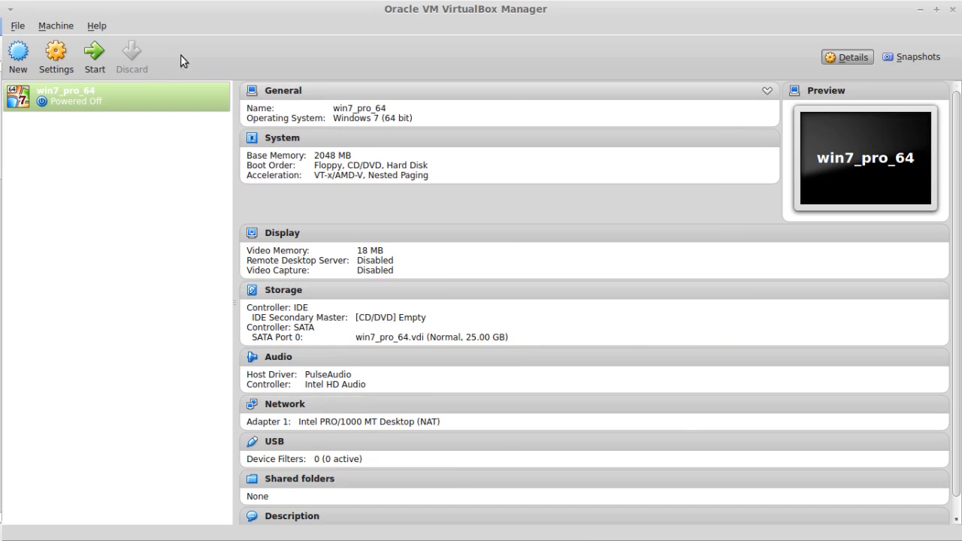
left_click(91, 60)
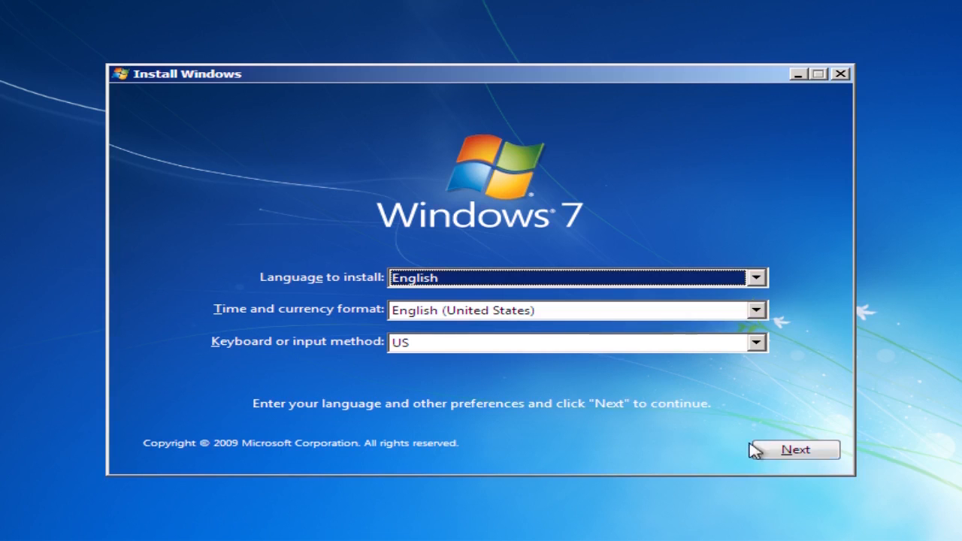
left_click(799, 454)
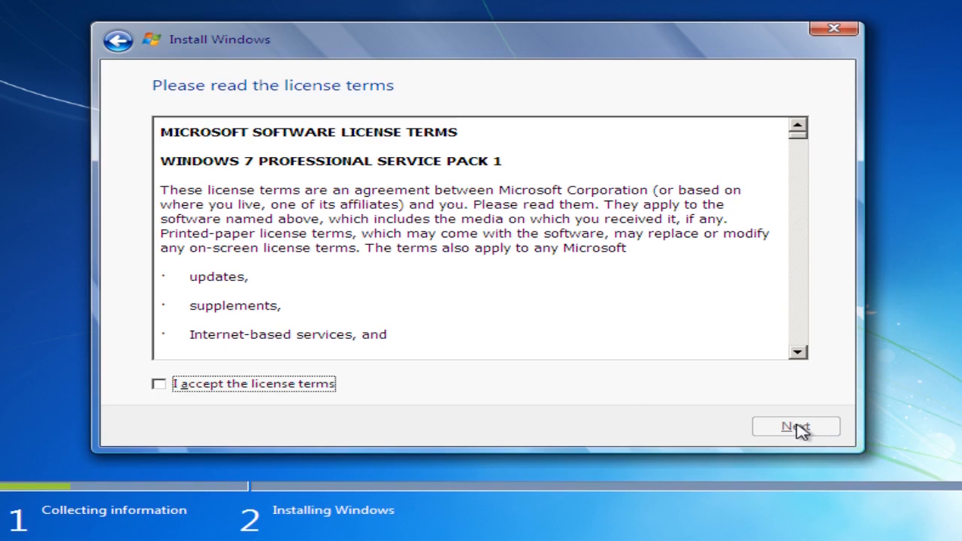
Accept the license terms and start a Custom (advanced) installation of Windows on Disk 0 Unallocated Space.
left_click(278, 383)
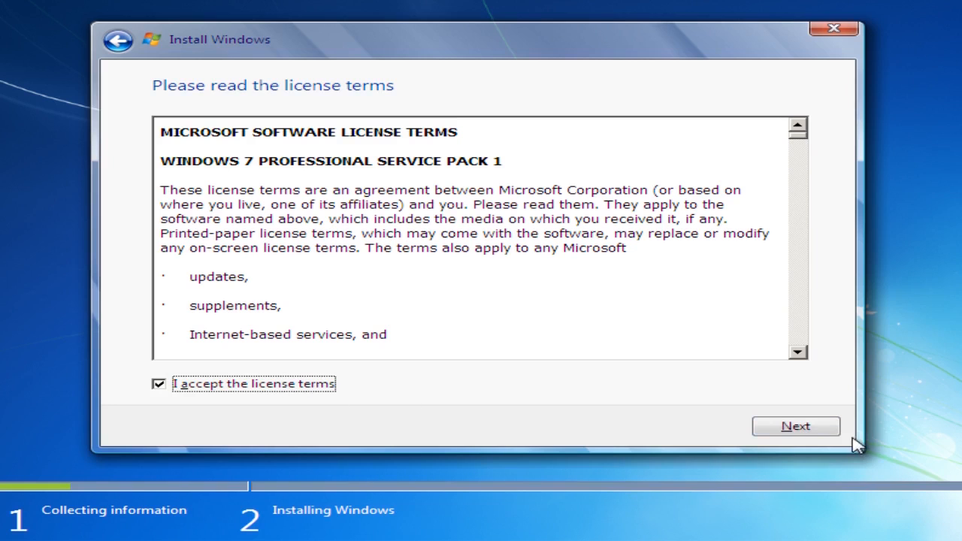
left_click(768, 430)
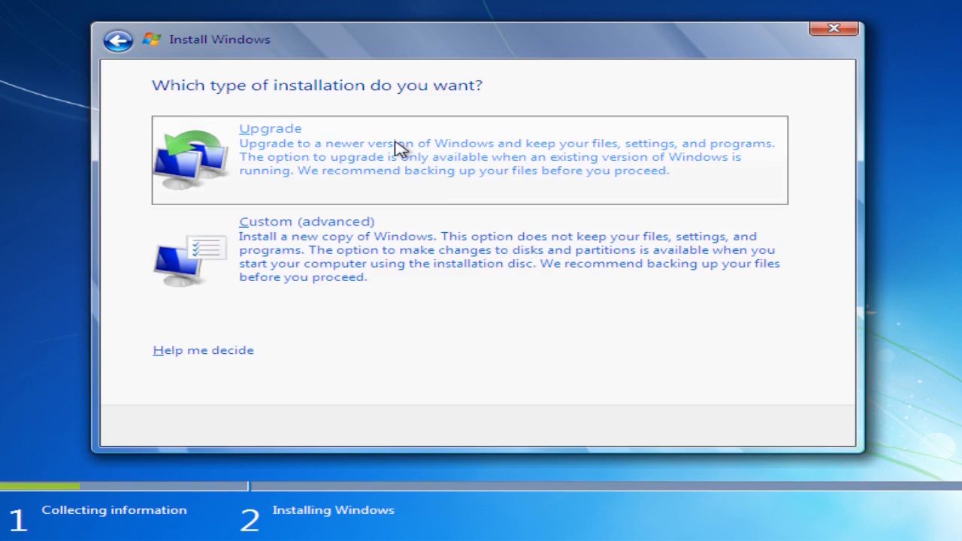
left_click(376, 221)
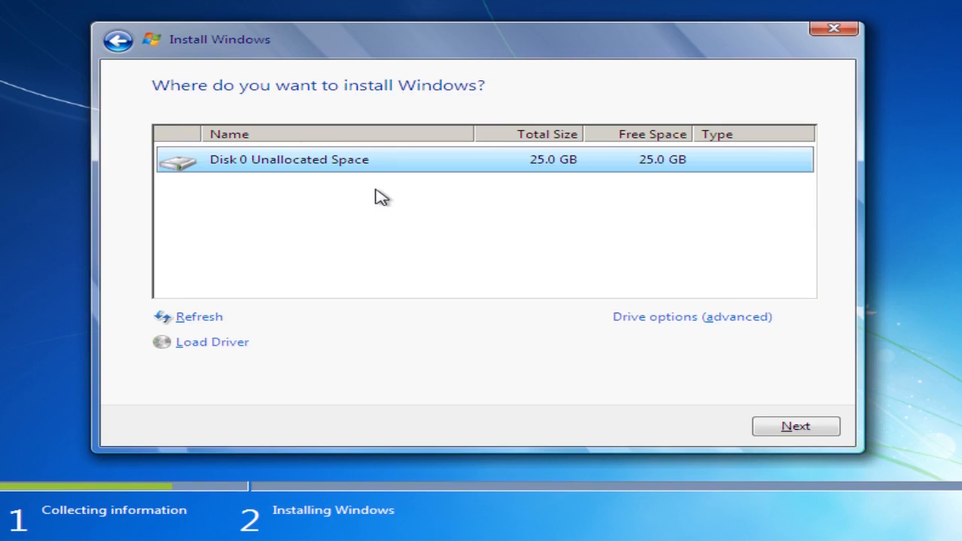
left_click(787, 425)
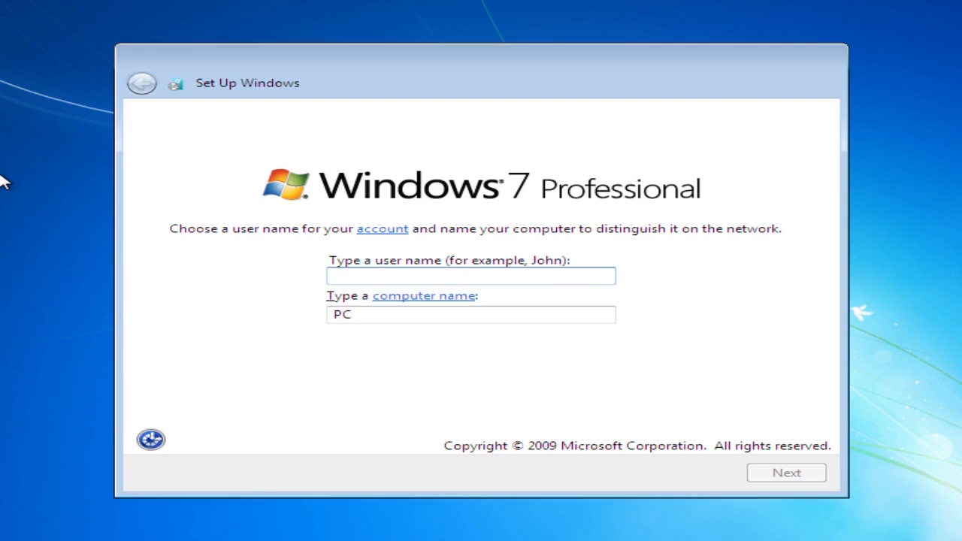
Set the account's user name to user and the computer name to w7p-ws, and proceed to the password page.
type("user")
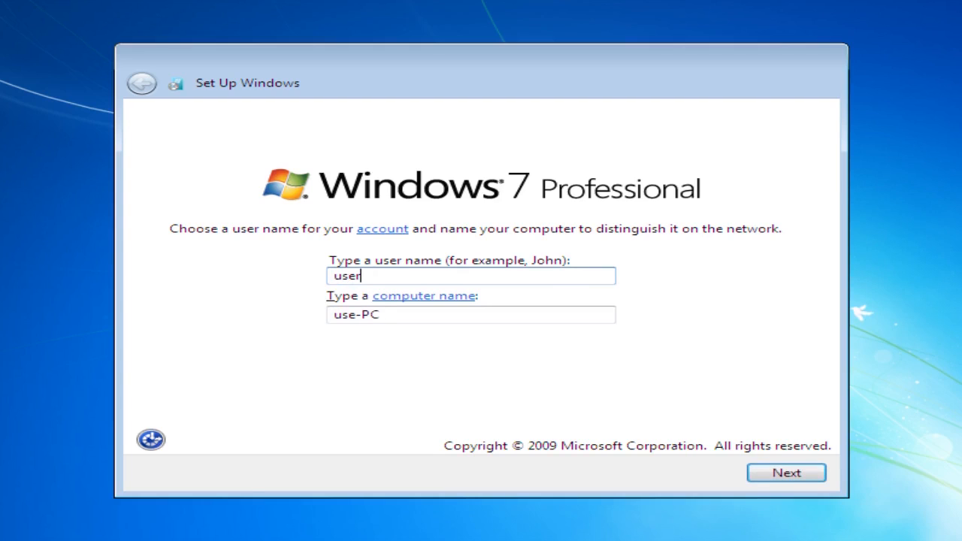
key("Tab")
type("w7p-ws")
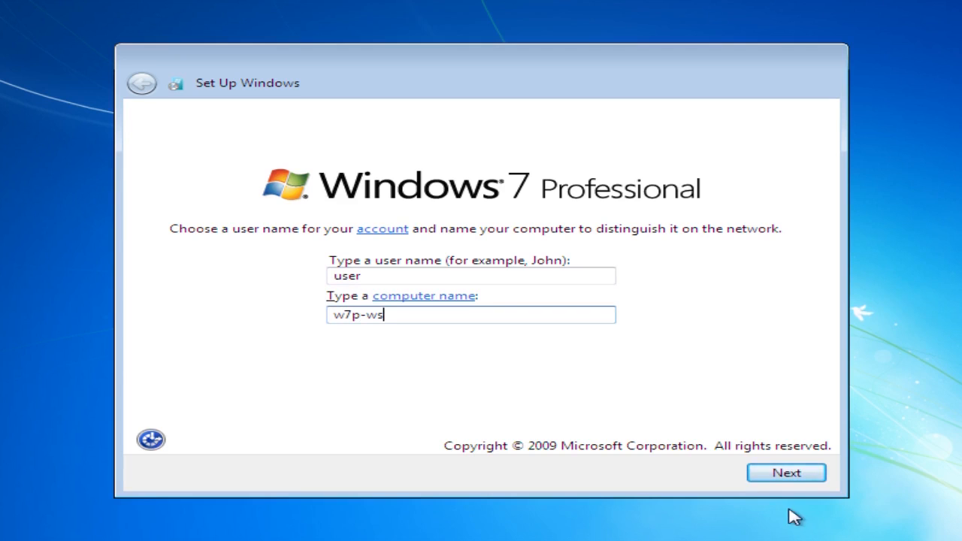
left_click(783, 472)
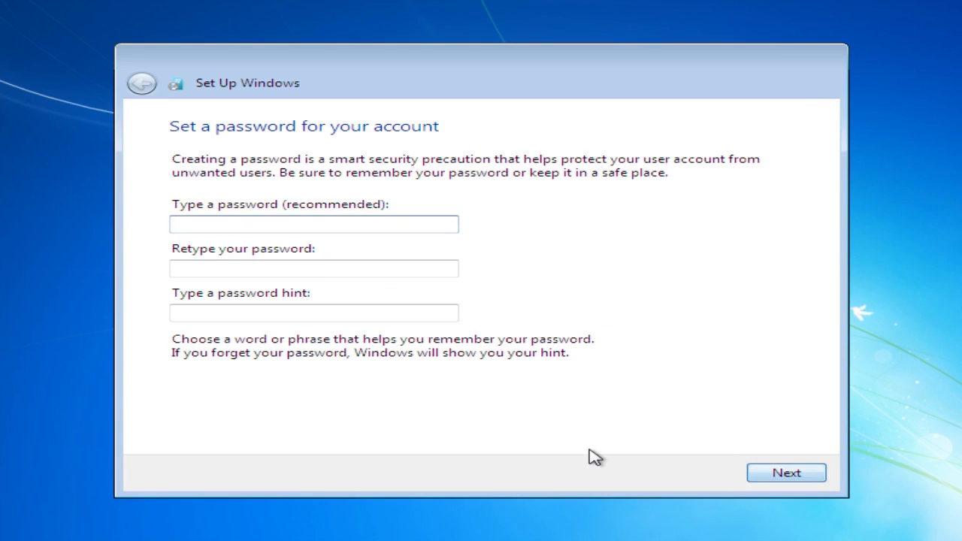
Leave the account password and Windows product key blank, and choose "Ask me later" for the automatic protection settings.
left_click(792, 475)
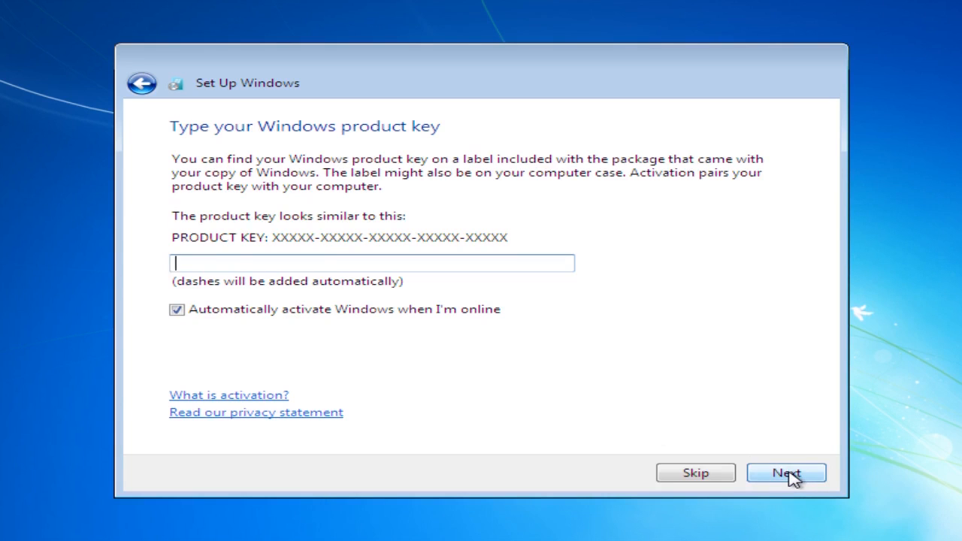
left_click(790, 475)
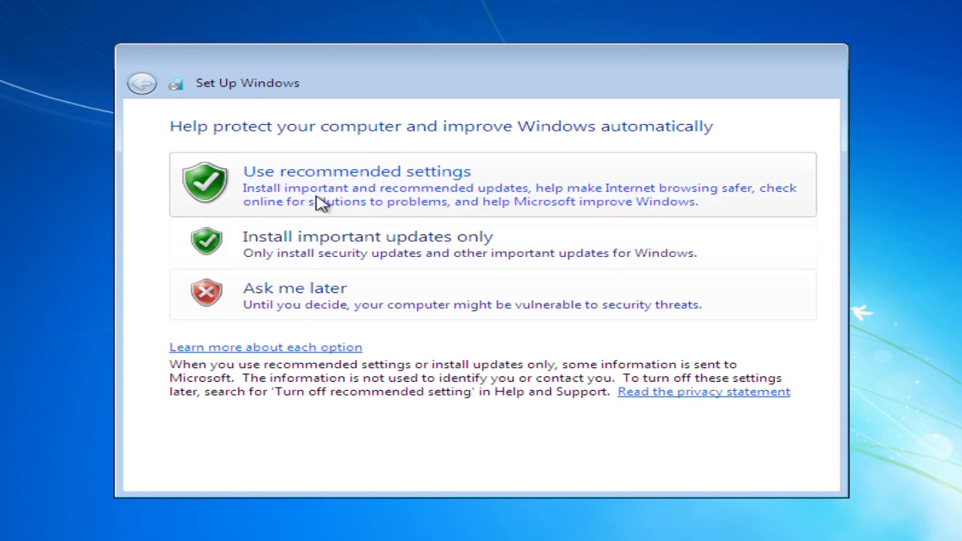
left_click(309, 294)
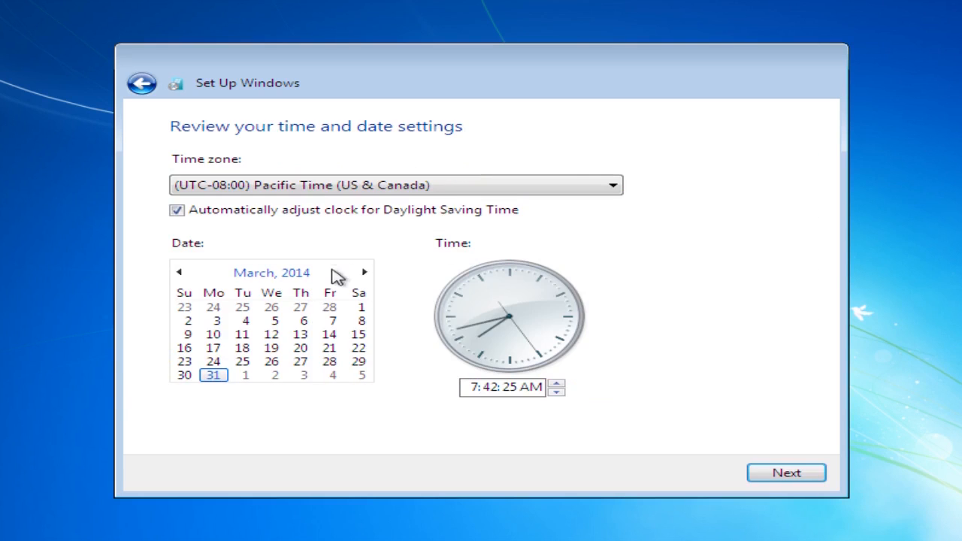
Set the time zone to (UTC-05:00) Eastern Time (US & Canada) and select Home network as the computer's current location.
left_click(400, 185)
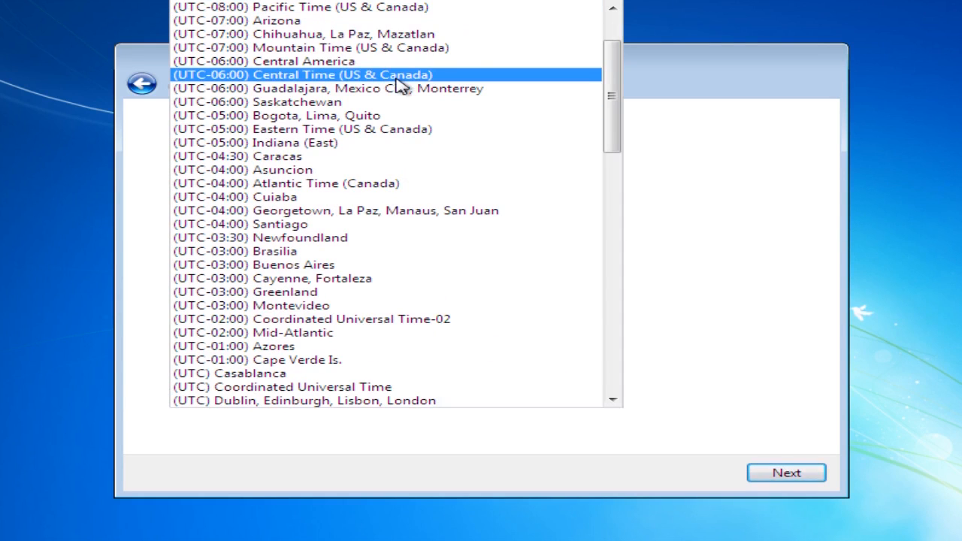
left_click(366, 129)
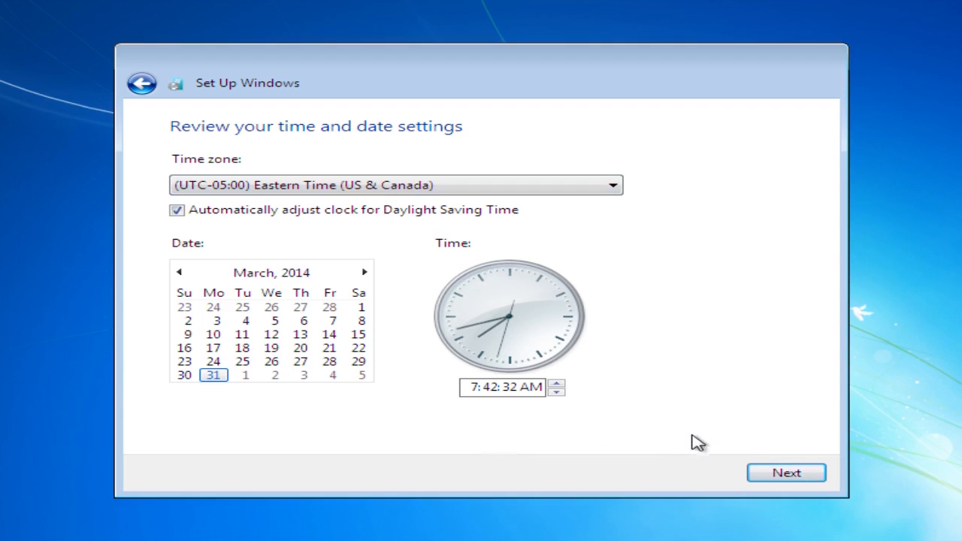
left_click(822, 474)
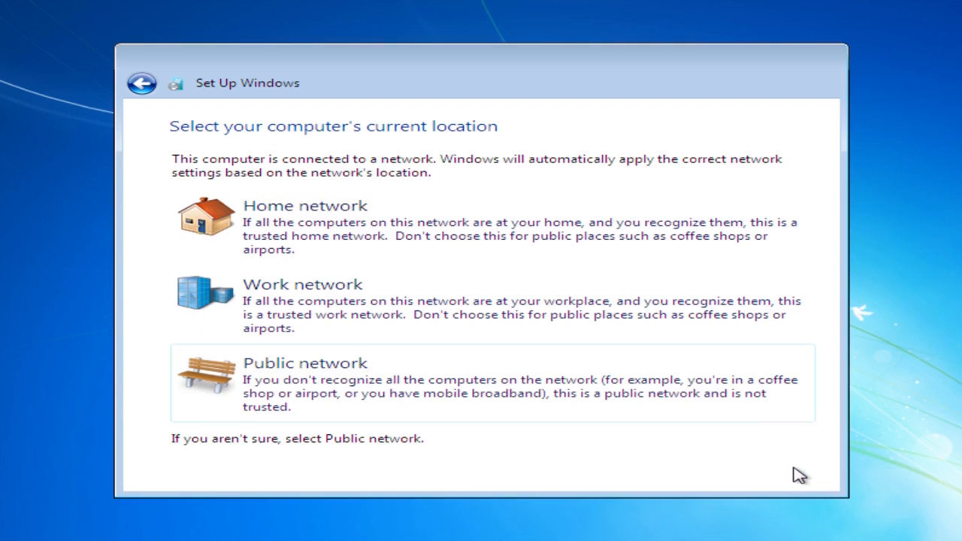
left_click(272, 223)
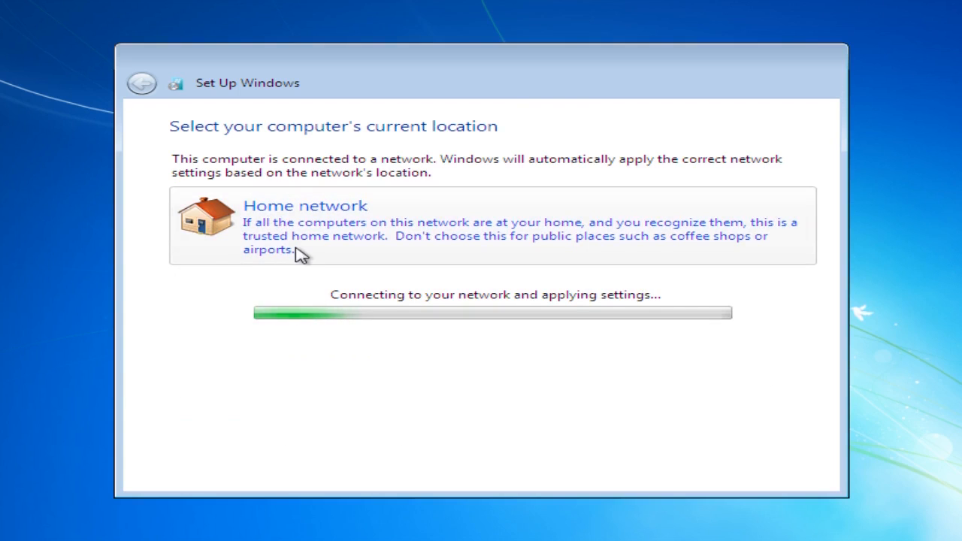